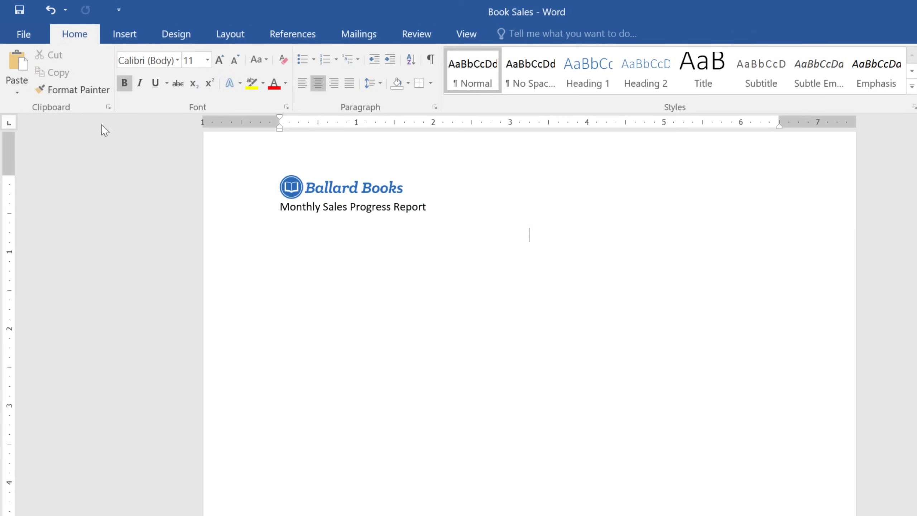
Insert a 3-D Clustered Column chart below the report title
{"action": "left_click", "coordinate": [127, 37]}
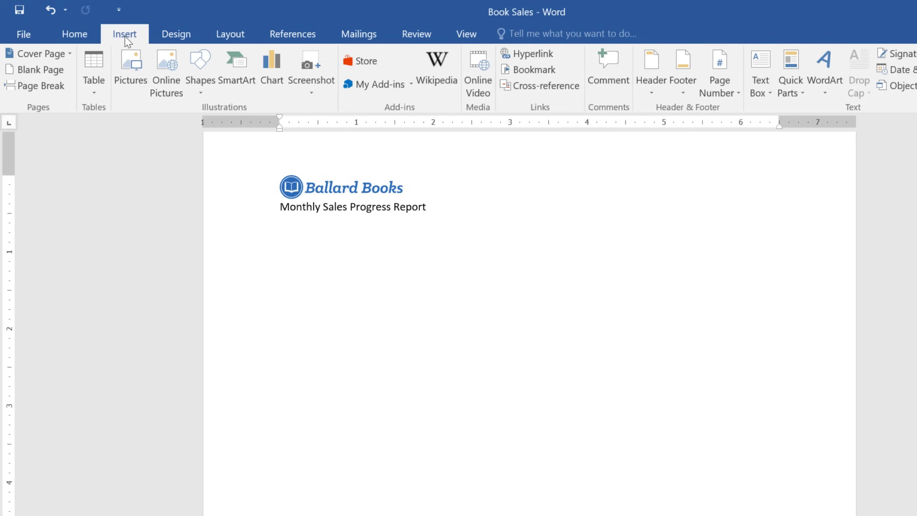
{"action": "left_click", "coordinate": [269, 62]}
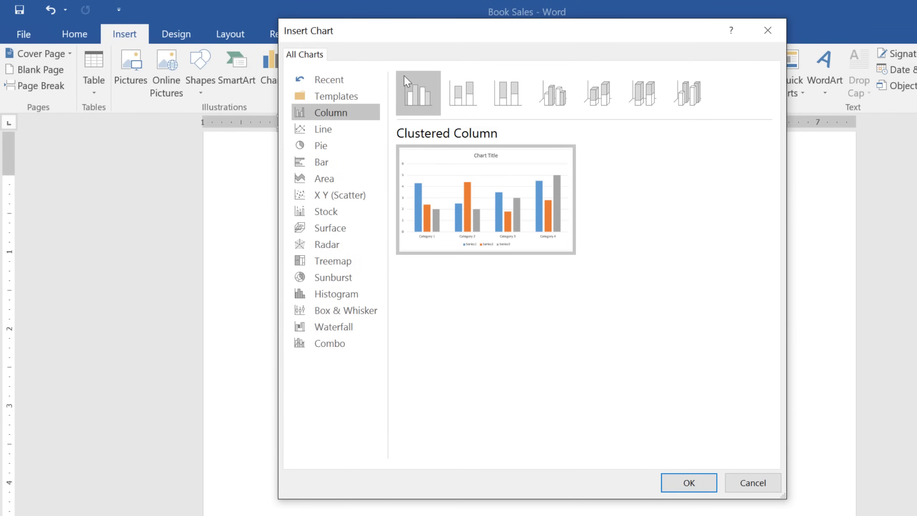
{"action": "left_click", "coordinate": [457, 81]}
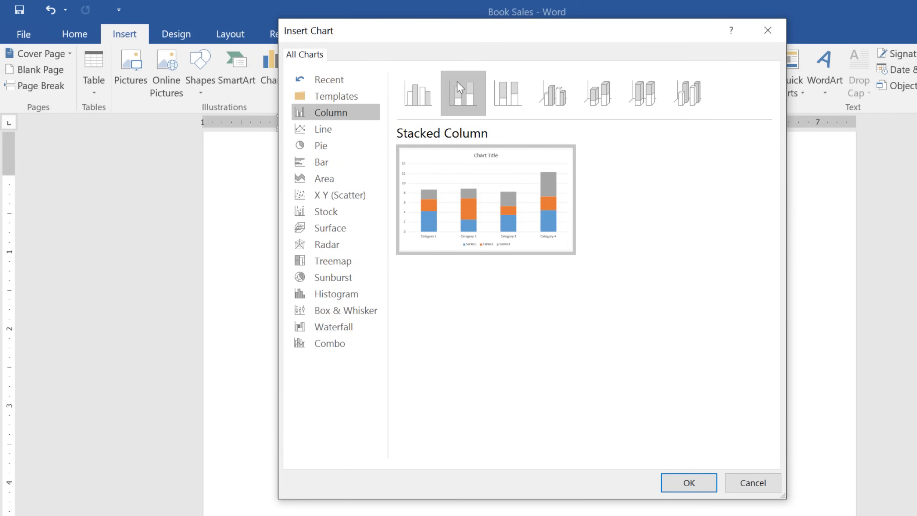
{"action": "left_click", "coordinate": [507, 82]}
{"action": "left_click", "coordinate": [550, 83]}
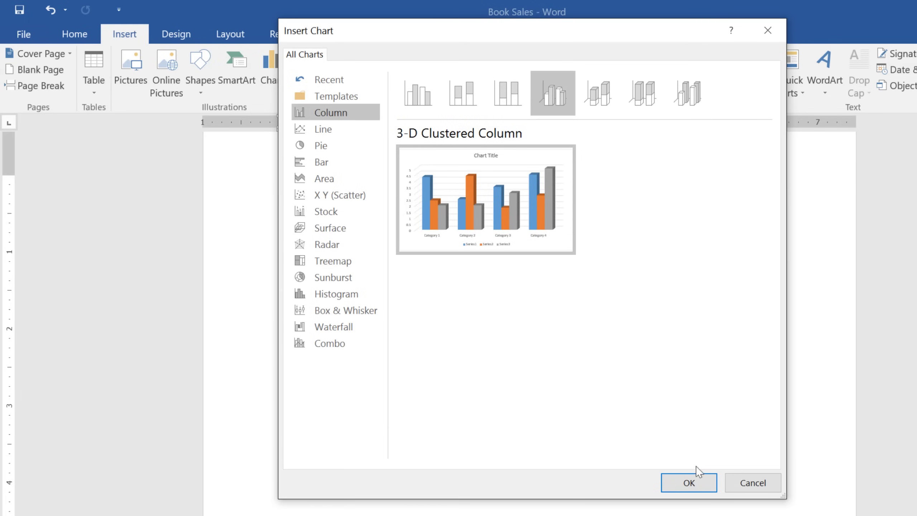
{"action": "left_click", "coordinate": [689, 483]}
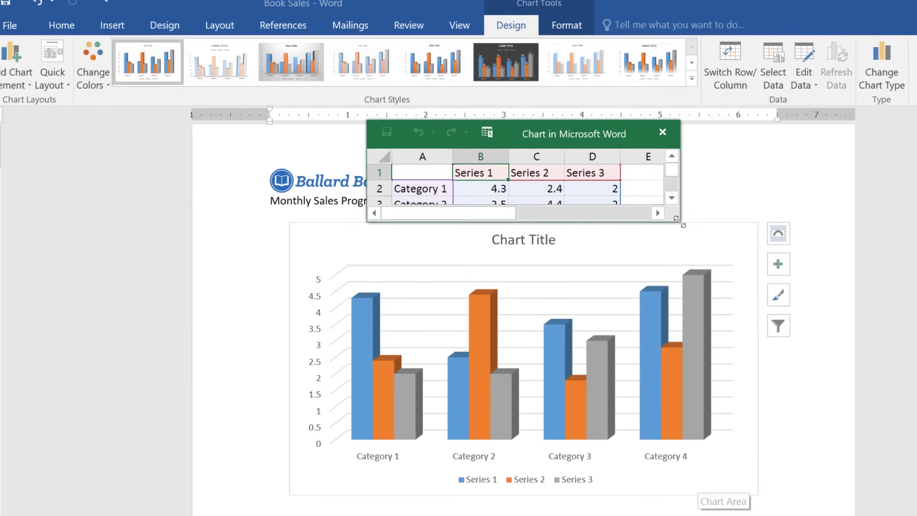
Enlarge the data sheet and list Classics, Romance, Sci-Fi Fantasy, Mystery, Young Adult in column A
{"action": "left_click_drag", "start_coordinate": [678, 219], "coordinate": [851, 276]}
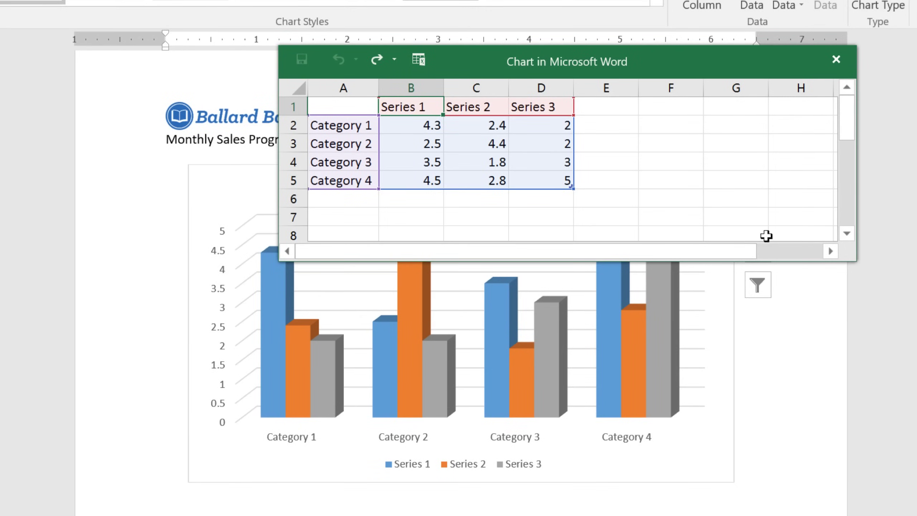
{"action": "left_click", "coordinate": [367, 125]}
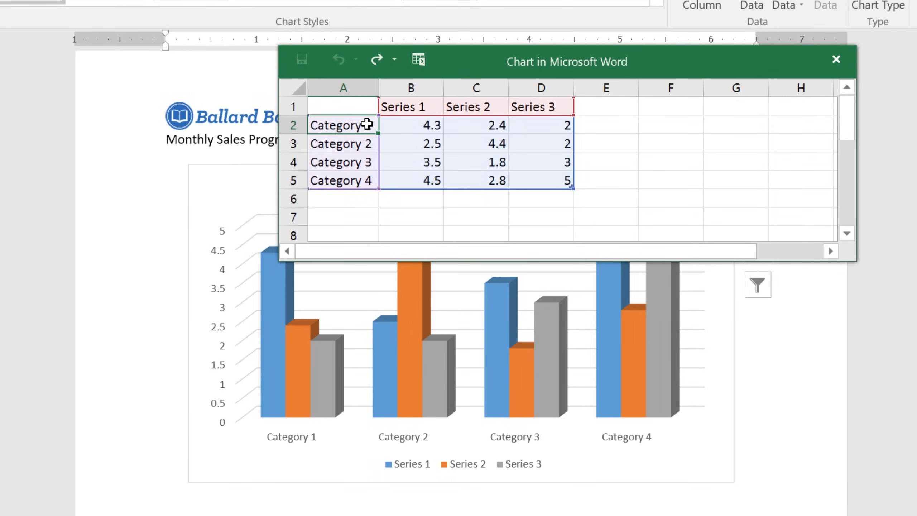
{"action": "type", "text": "Classics"}
{"action": "key", "text": "Return"}
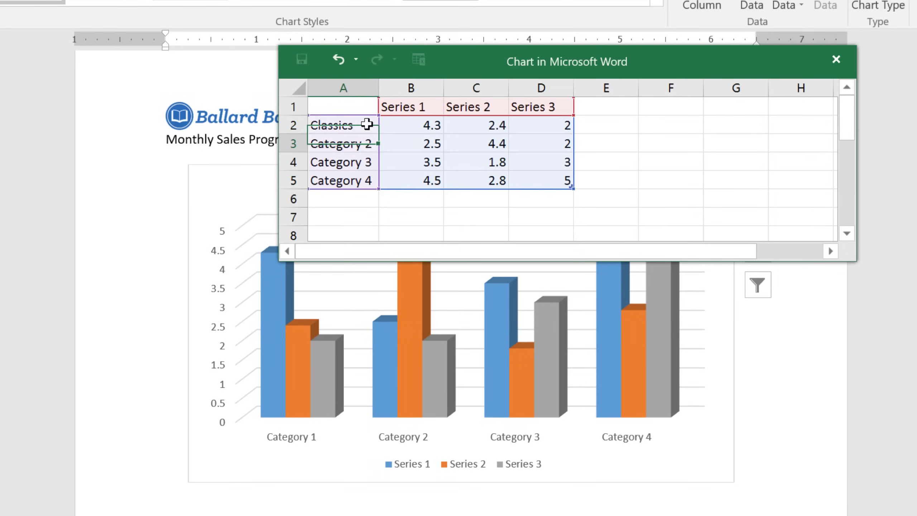
{"action": "type", "text": "Romance"}
{"action": "key", "text": "Return"}
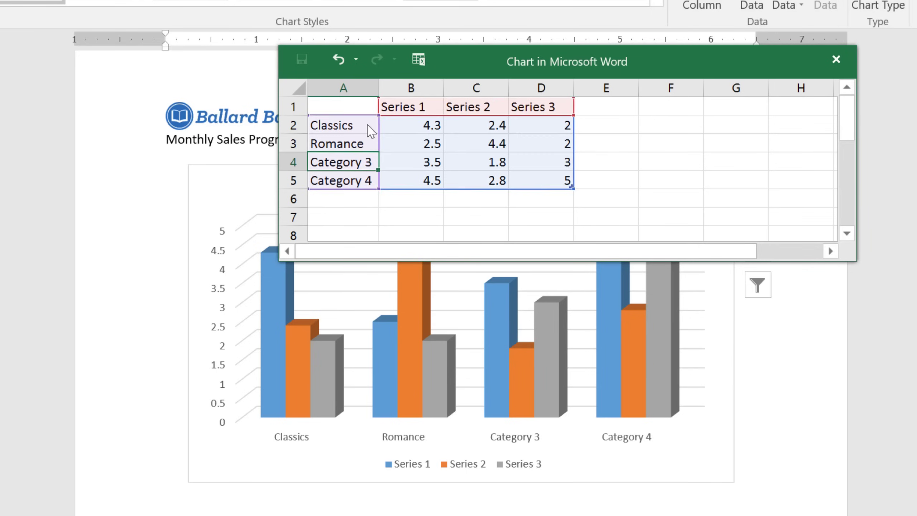
{"action": "type", "text": "Sci-Fi Fantasy"}
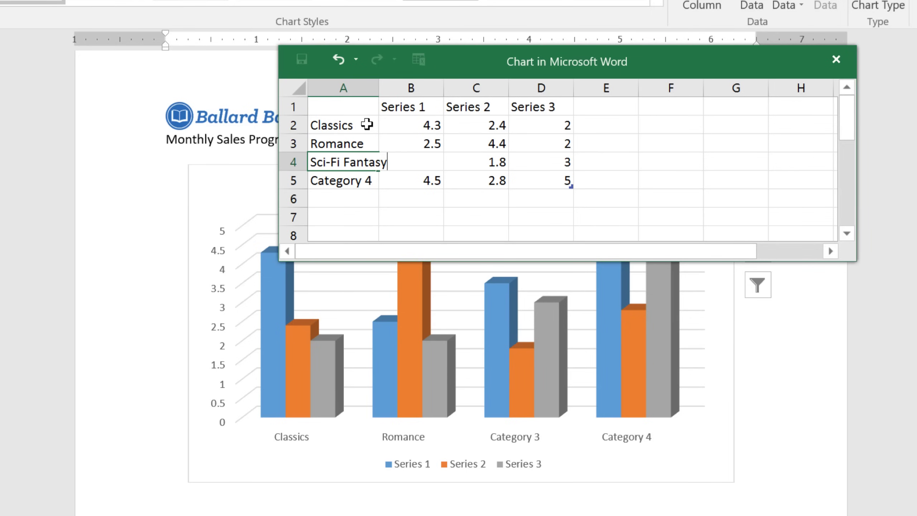
{"action": "key", "text": "Return"}
{"action": "type", "text": "Mystery"}
{"action": "key", "text": "Return"}
{"action": "type", "text": "Y"}
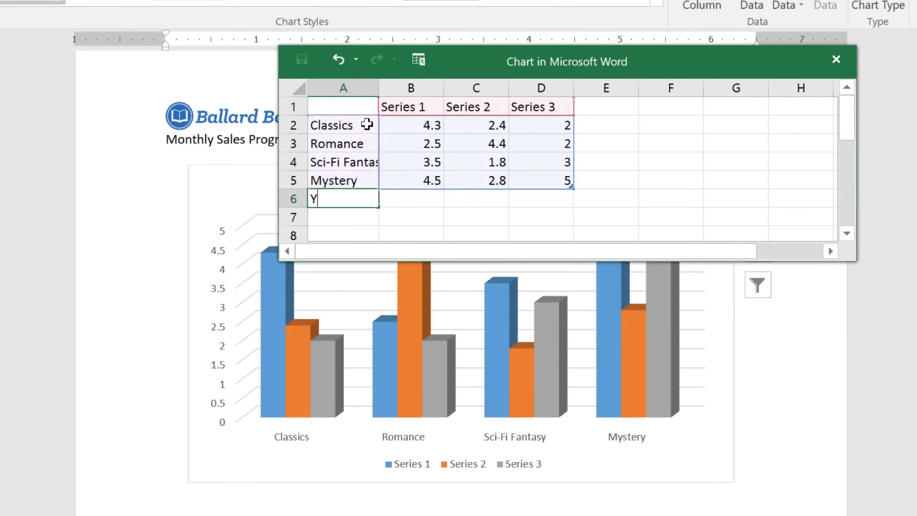
{"action": "type", "text": "oung Adult"}
{"action": "key", "text": "Return"}
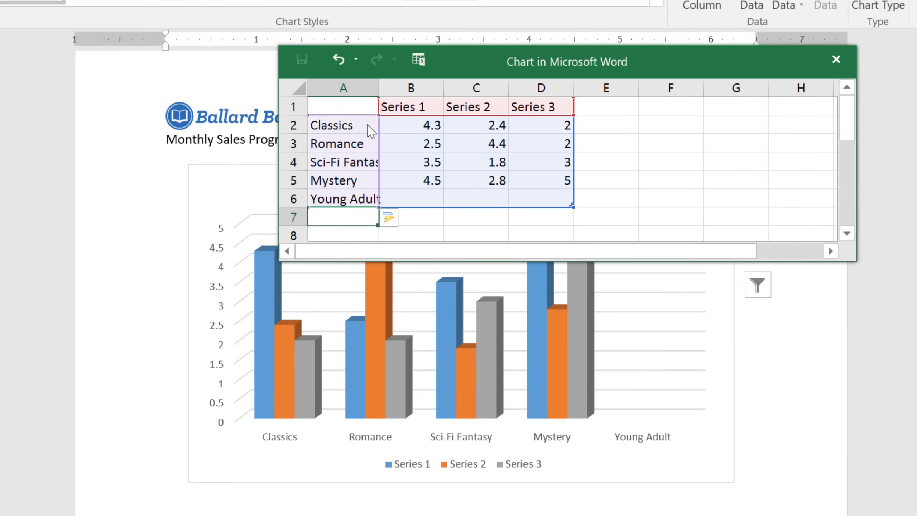
Enter the series headers Jan, Feb, March, April, May, June across row 1
{"action": "left_click", "coordinate": [433, 106]}
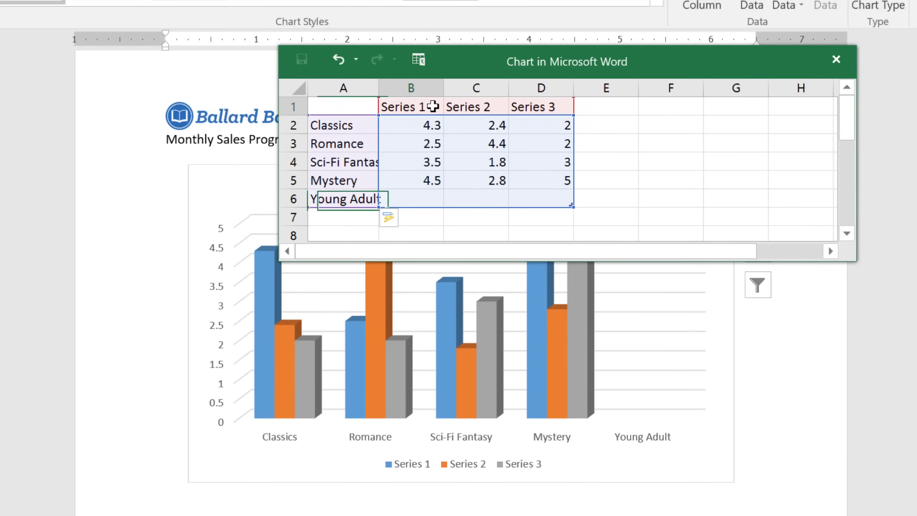
{"action": "type", "text": "Jan"}
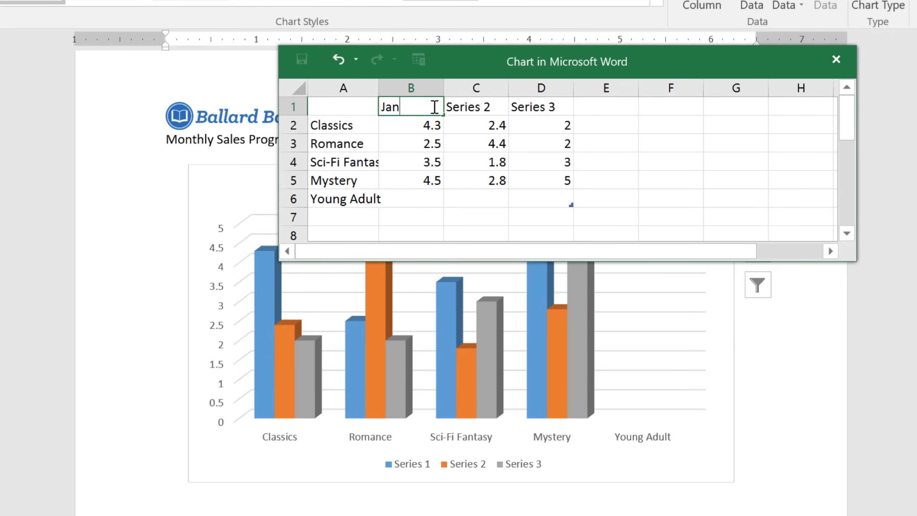
{"action": "key", "text": "Tab"}
{"action": "type", "text": "Feb"}
{"action": "key", "text": "Tab"}
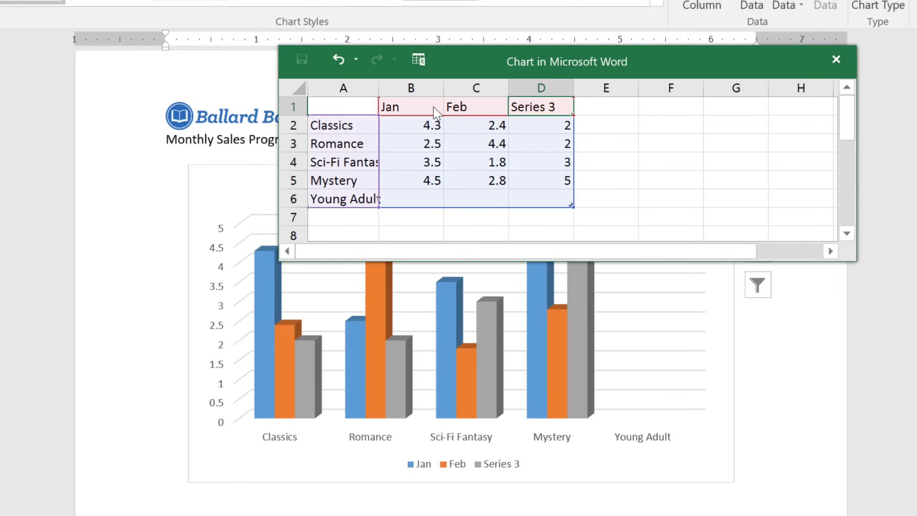
{"action": "type", "text": "March"}
{"action": "key", "text": "Tab"}
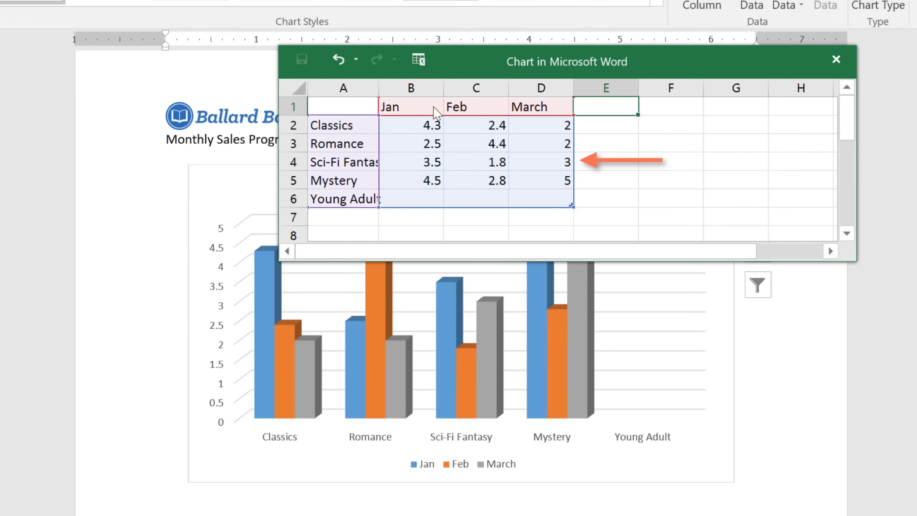
{"action": "type", "text": "April"}
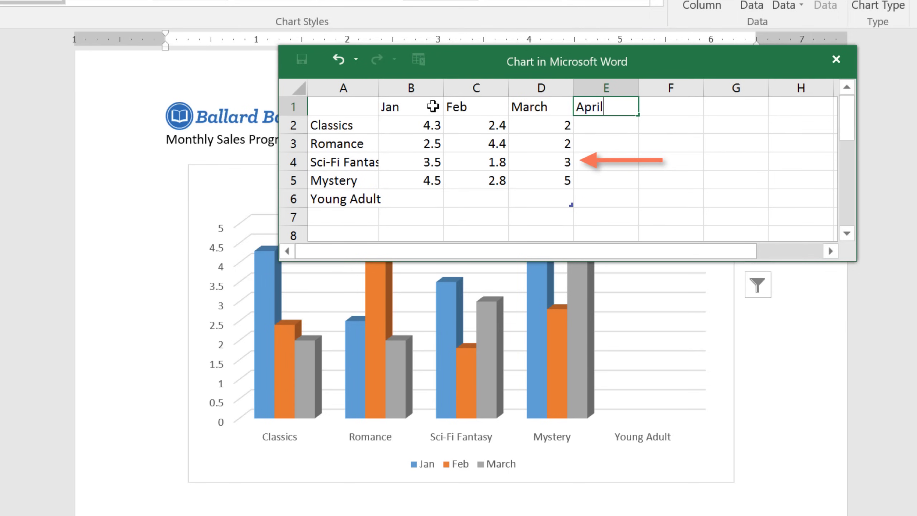
{"action": "key", "text": "Tab"}
{"action": "type", "text": "May"}
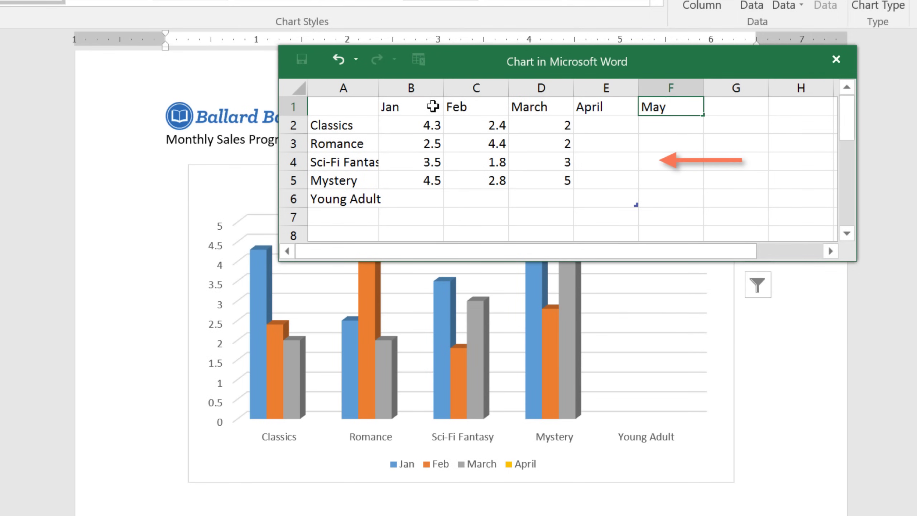
{"action": "key", "text": "Tab"}
{"action": "type", "text": "June"}
{"action": "key", "text": "Tab"}
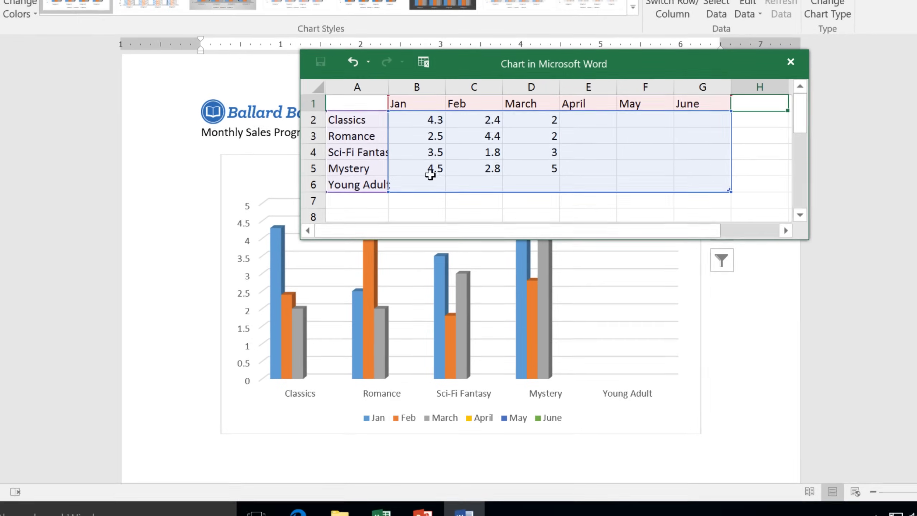
Copy the B2:G6 sales figures from the Book Sales workbook, then return to Word
{"action": "left_click", "coordinate": [384, 502]}
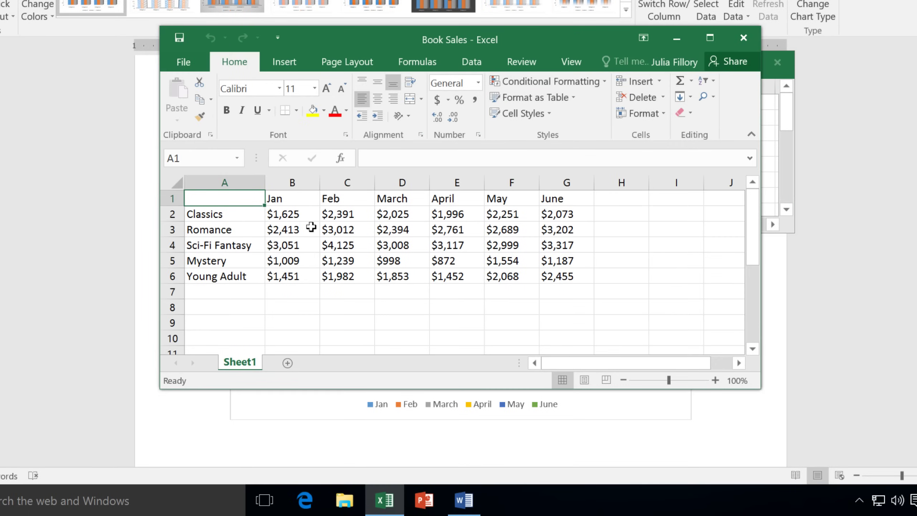
{"action": "mouse_move", "coordinate": [305, 213]}
{"action": "left_mouse_down"}
{"action": "mouse_move", "coordinate": [350, 235]}
{"action": "mouse_move", "coordinate": [556, 276]}
{"action": "left_mouse_up"}
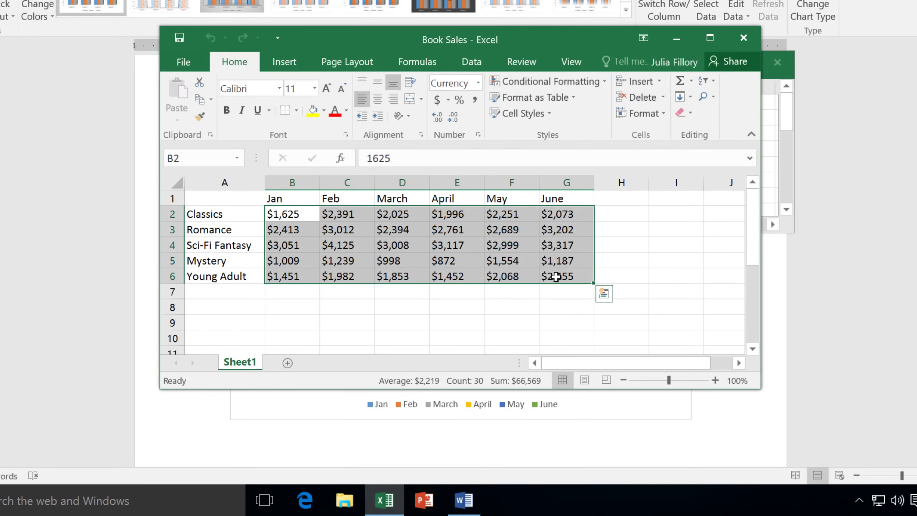
{"action": "left_click", "coordinate": [199, 104]}
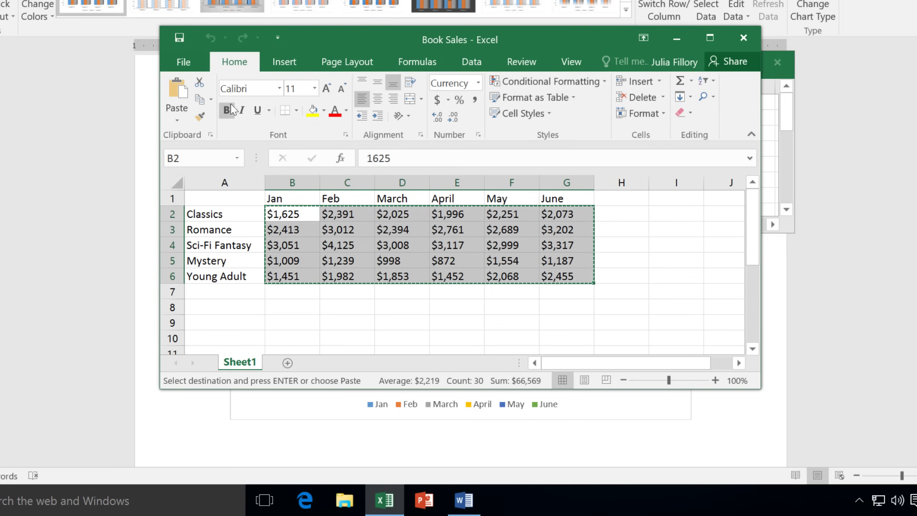
{"action": "left_click", "coordinate": [677, 38]}
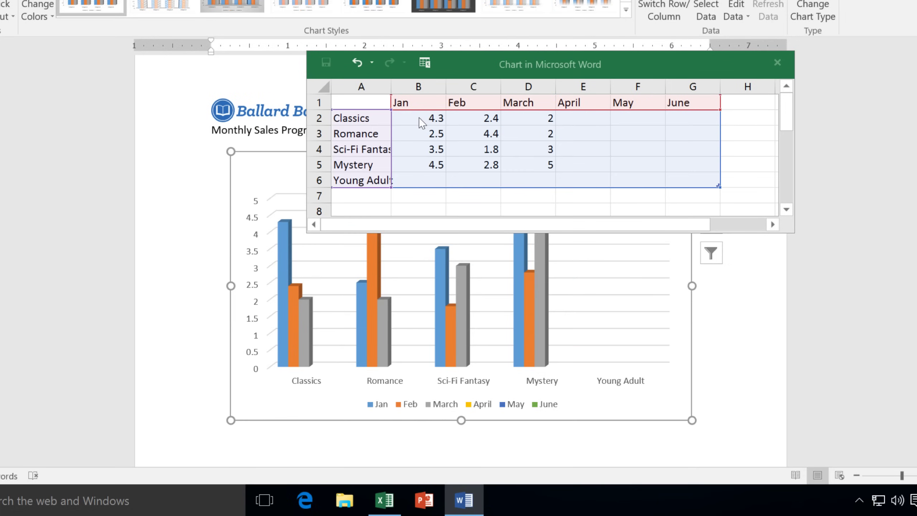
Paste the copied sales figures over B2:G6 in the chart sheet and close it
{"action": "left_click", "coordinate": [437, 120]}
{"action": "left_click_drag", "start_coordinate": [438, 120], "coordinate": [686, 178]}
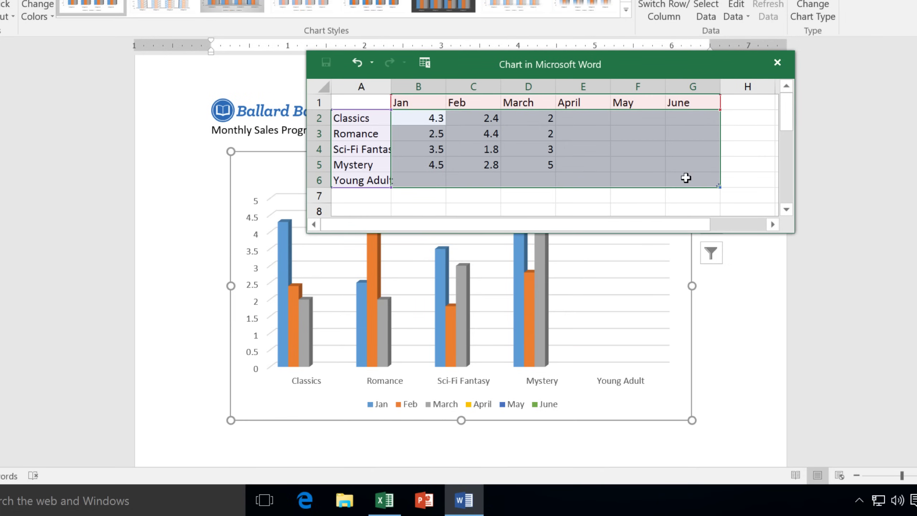
{"action": "key", "text": "ctrl+v"}
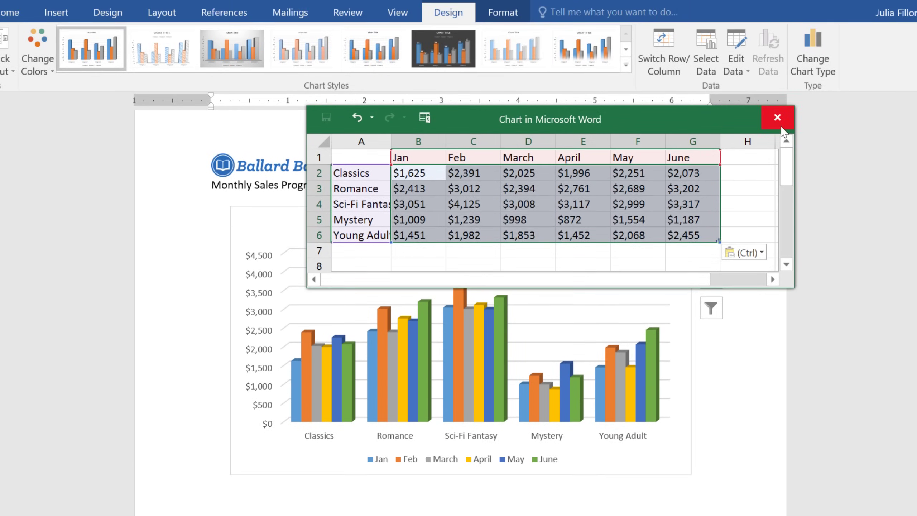
{"action": "left_click", "coordinate": [778, 139]}
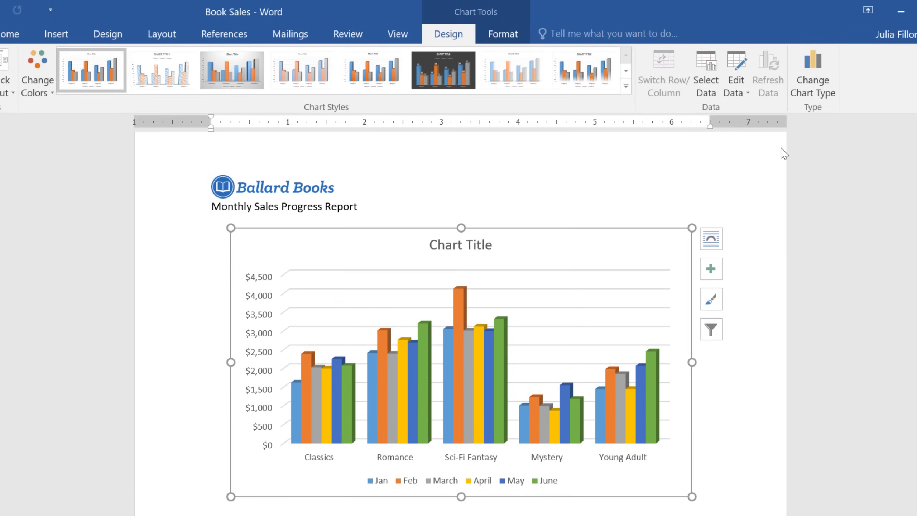
Change the chart title to 'Book Sales' and reopen the chart's data sheet
{"action": "left_click", "coordinate": [461, 246]}
{"action": "left_click_drag", "start_coordinate": [433, 245], "coordinate": [486, 246]}
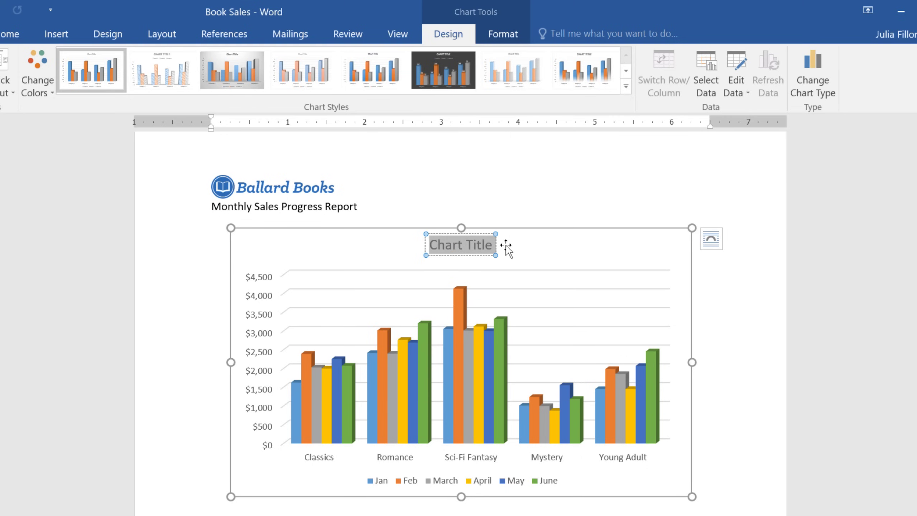
{"action": "type", "text": "Book Sale"}
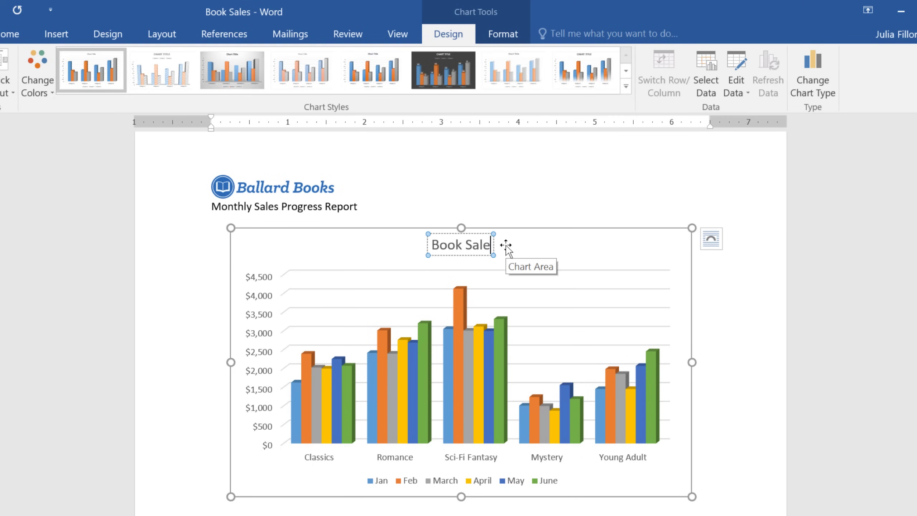
{"action": "type", "text": "s"}
{"action": "key", "text": "Escape"}
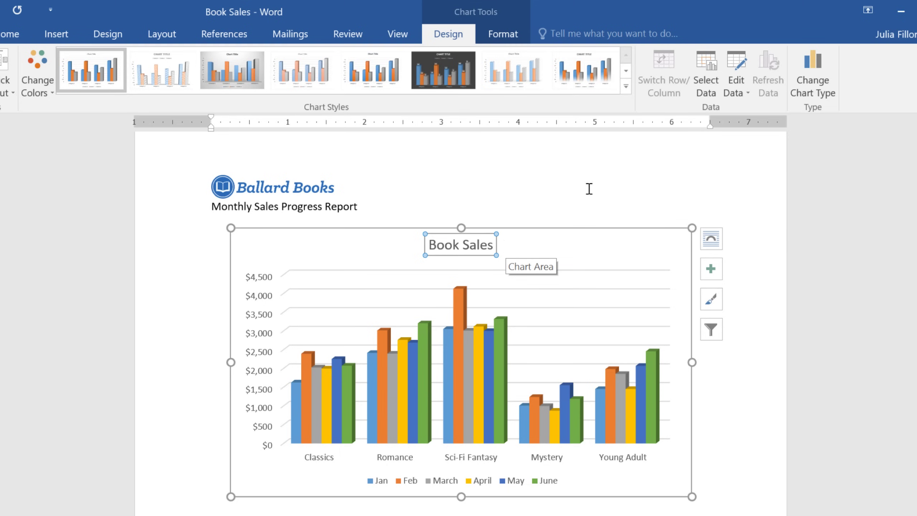
{"action": "left_click", "coordinate": [738, 68]}
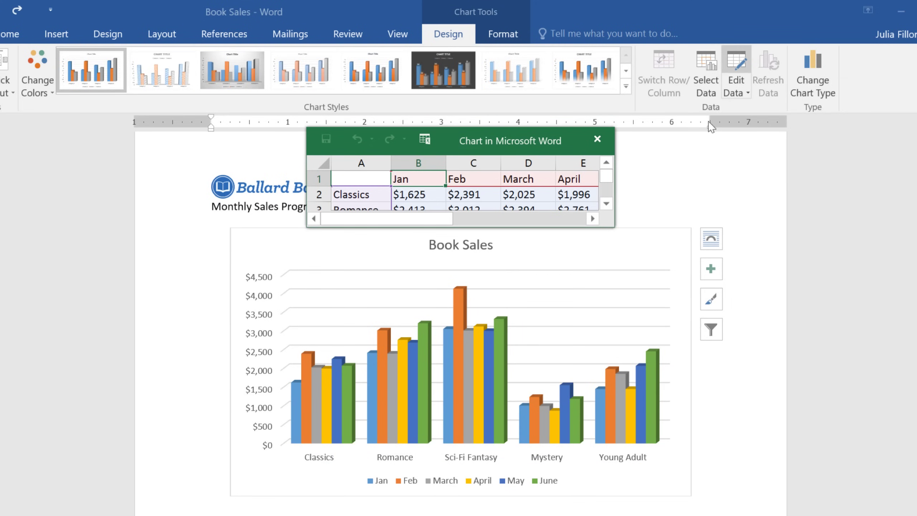
Switch row/column so months form the axis and genres the legend, then close the sheet
{"action": "left_click", "coordinate": [655, 247]}
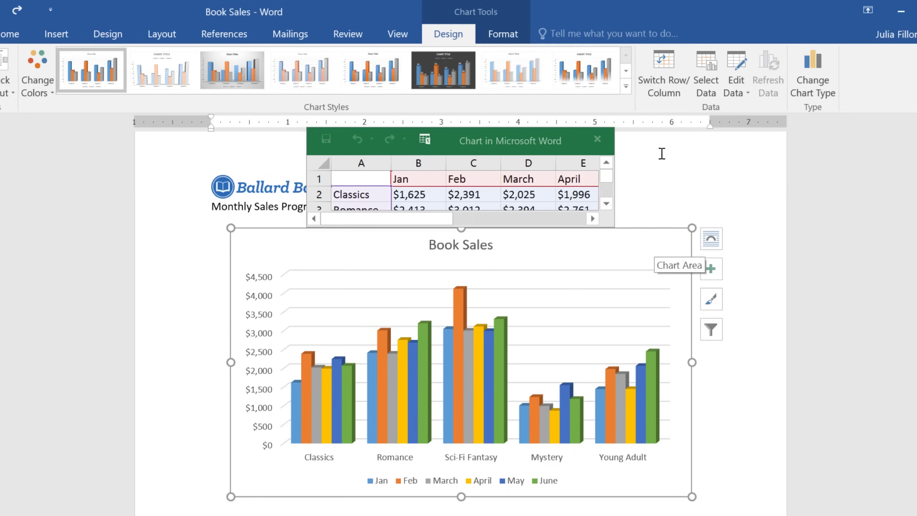
{"action": "left_click", "coordinate": [664, 92]}
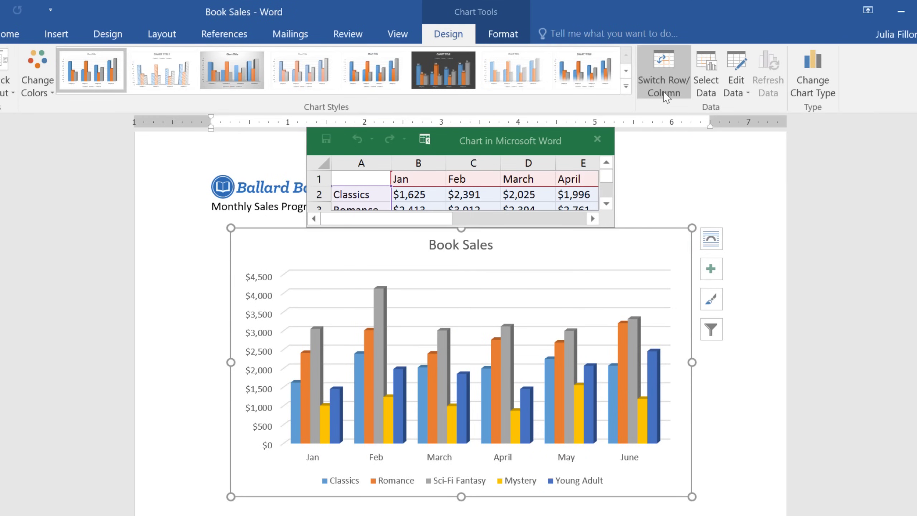
{"action": "left_click", "coordinate": [598, 140]}
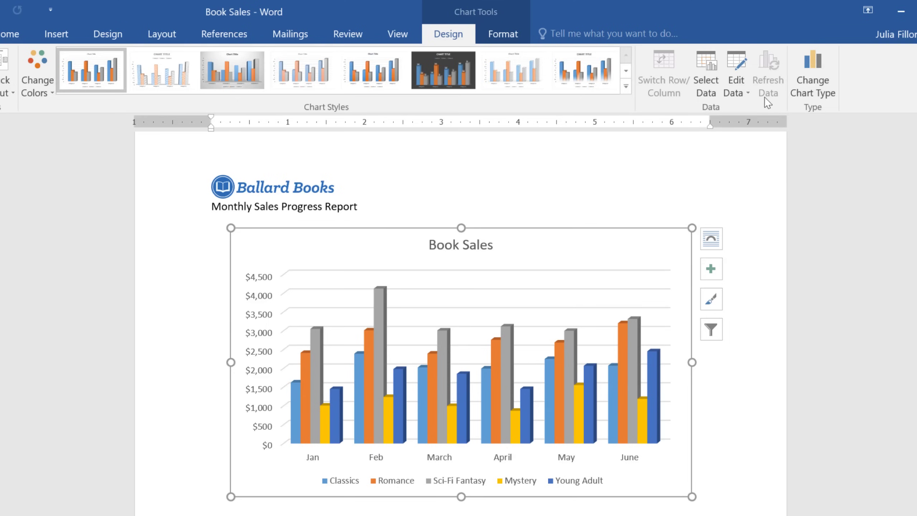
Change the chart type from 3-D clustered column to Line
{"action": "left_click", "coordinate": [809, 80]}
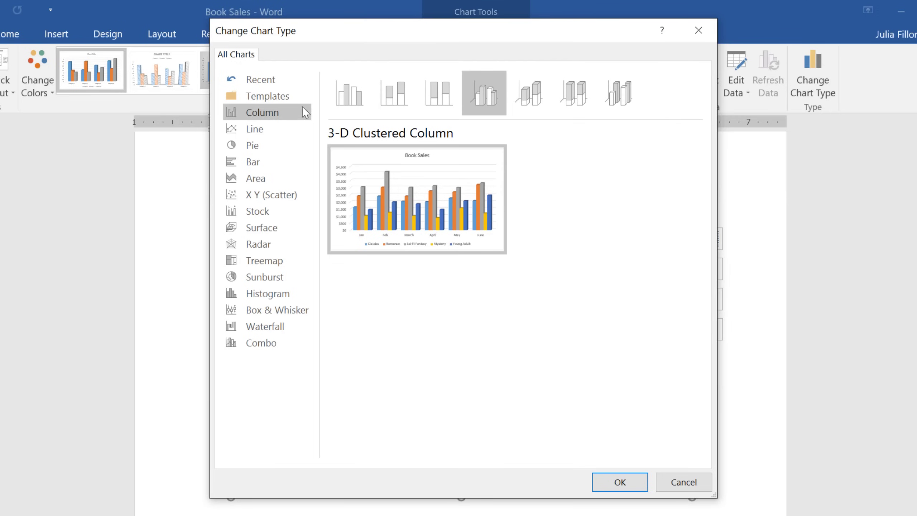
{"action": "left_click", "coordinate": [250, 124]}
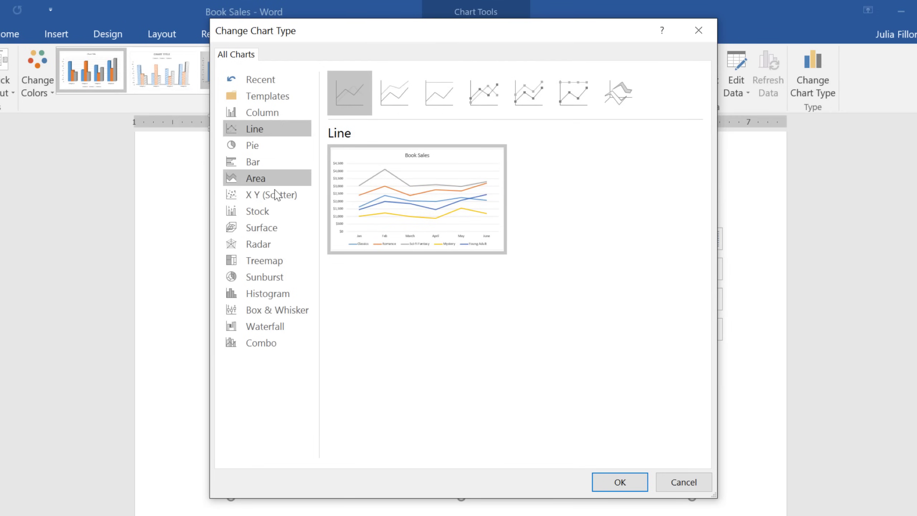
{"action": "left_click", "coordinate": [603, 480]}
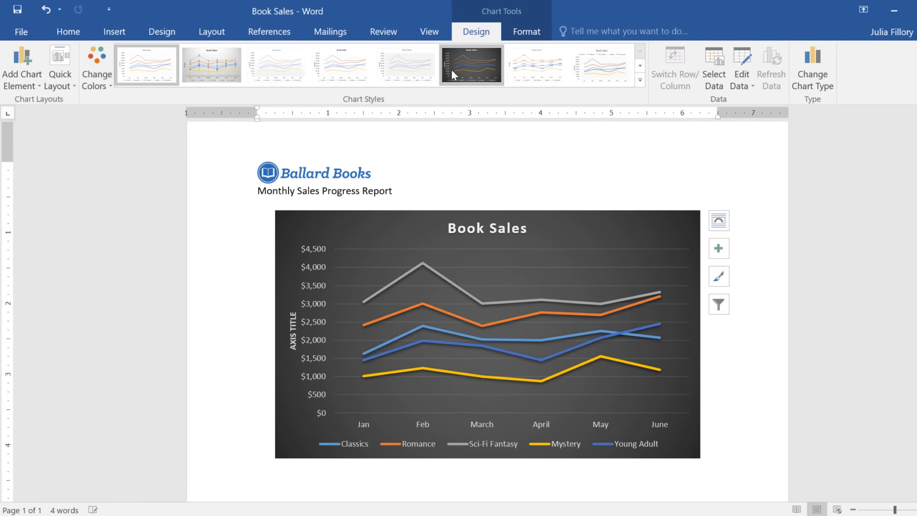
Apply the dark Style 6 chart style and Quick Layout 9
{"action": "left_click", "coordinate": [452, 69]}
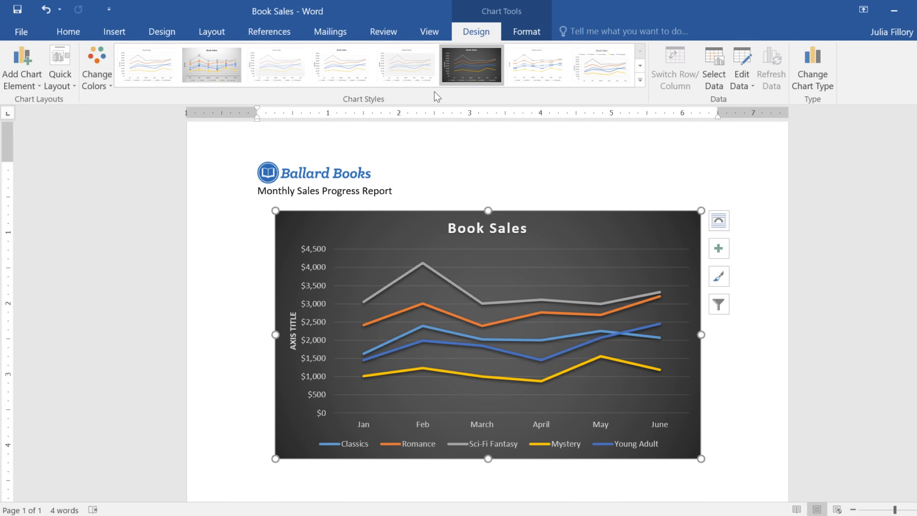
{"action": "left_click", "coordinate": [56, 88]}
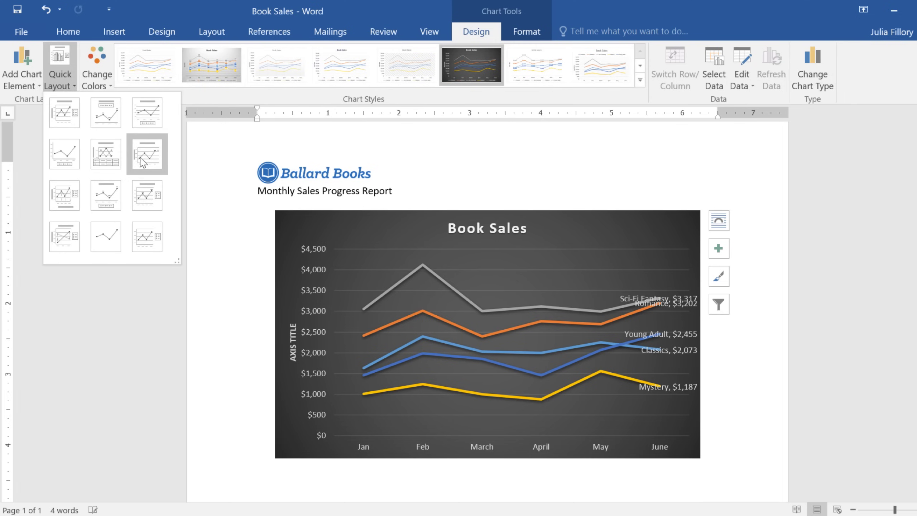
{"action": "left_click", "coordinate": [144, 190]}
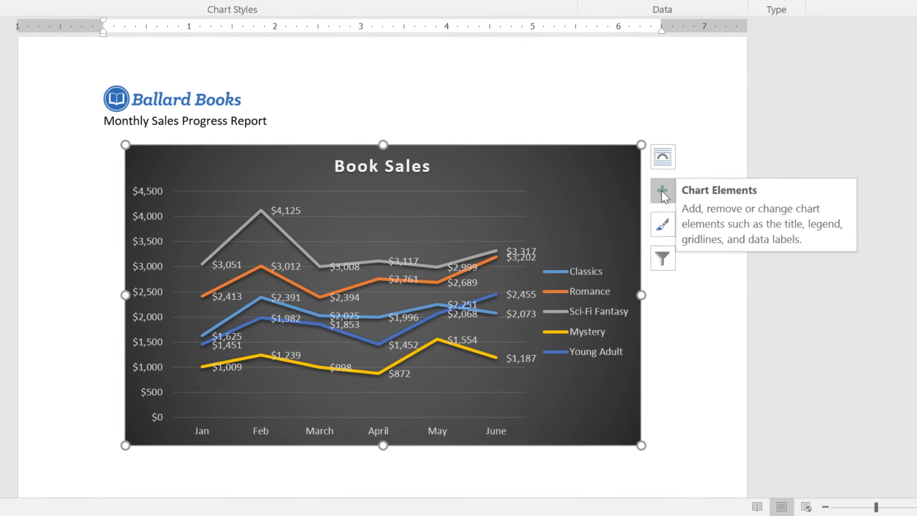
Turn off data labels, turn on the data table, and set the legend to Bottom
{"action": "left_click", "coordinate": [661, 190]}
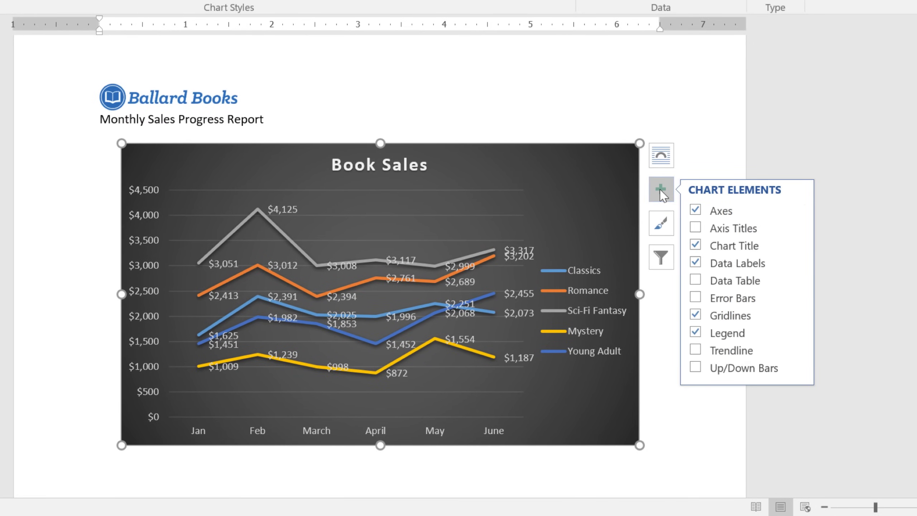
{"action": "left_click", "coordinate": [697, 263]}
{"action": "left_click", "coordinate": [697, 281]}
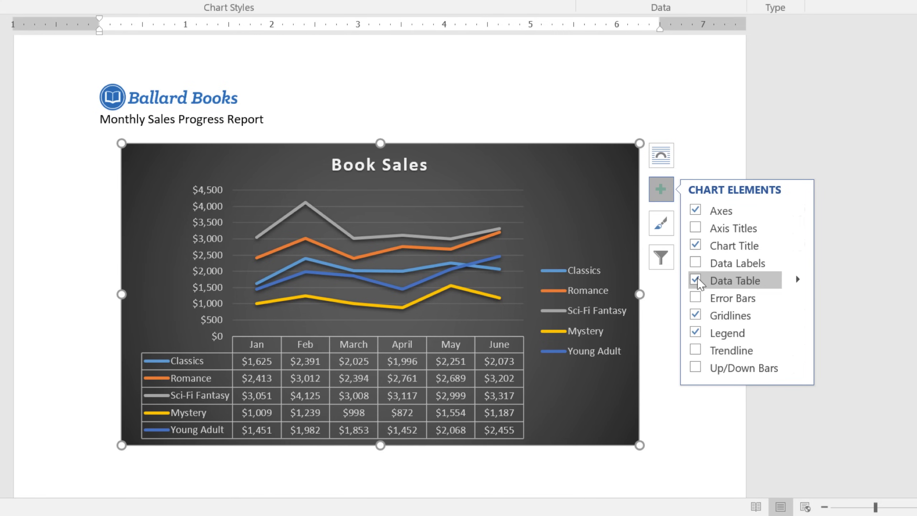
{"action": "left_click", "coordinate": [799, 334]}
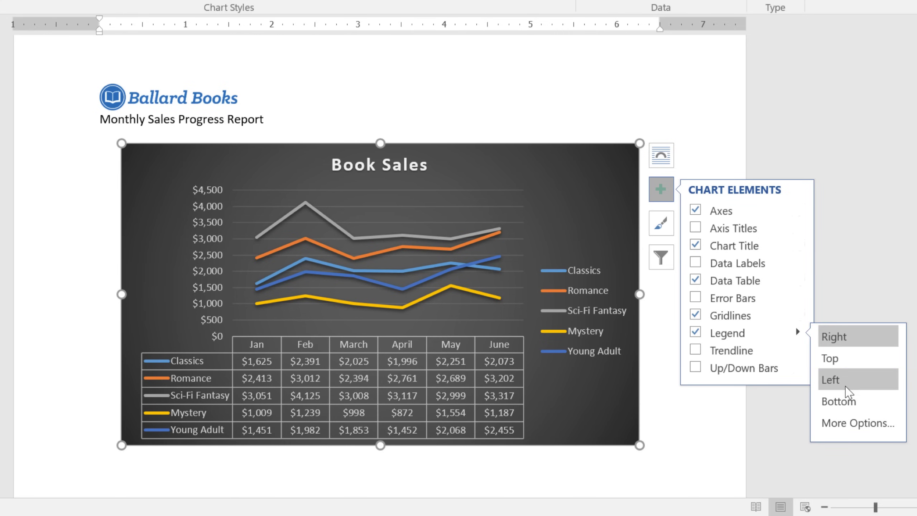
{"action": "left_click", "coordinate": [848, 402]}
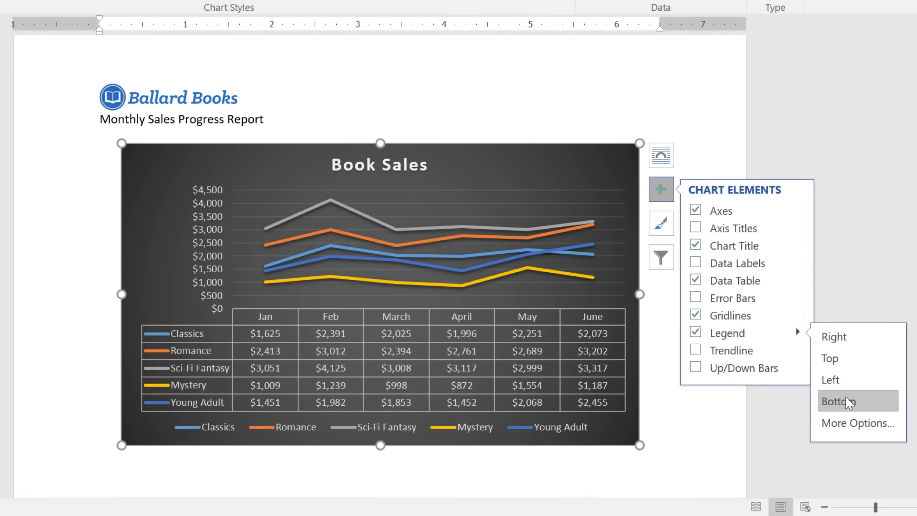
{"action": "left_click", "coordinate": [848, 398]}
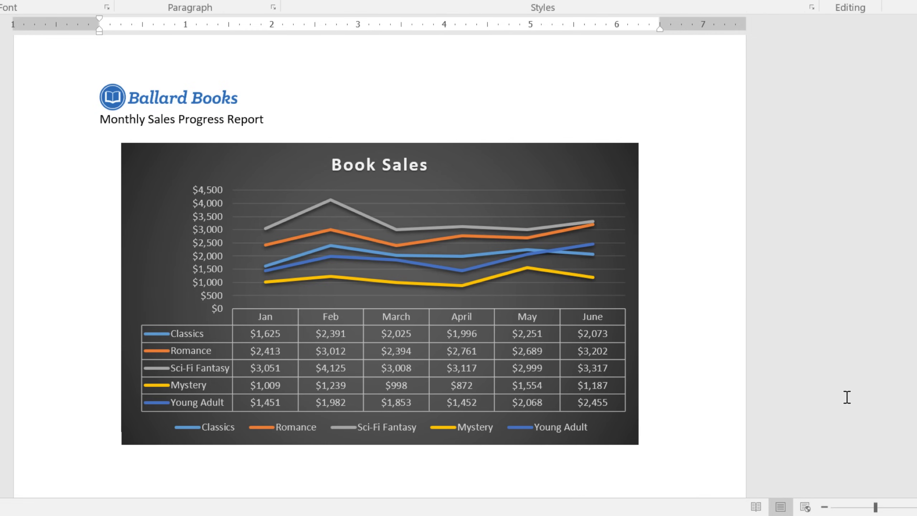